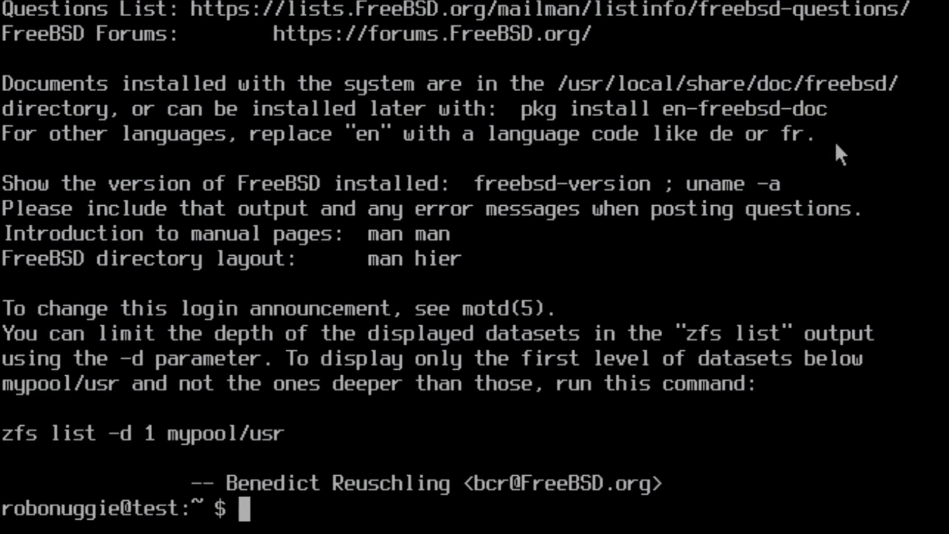
- Run uname -a to print the FreeBSD 13.0-RELEASE-p7 amd64 system details
{"action": "type", "text": "una"}
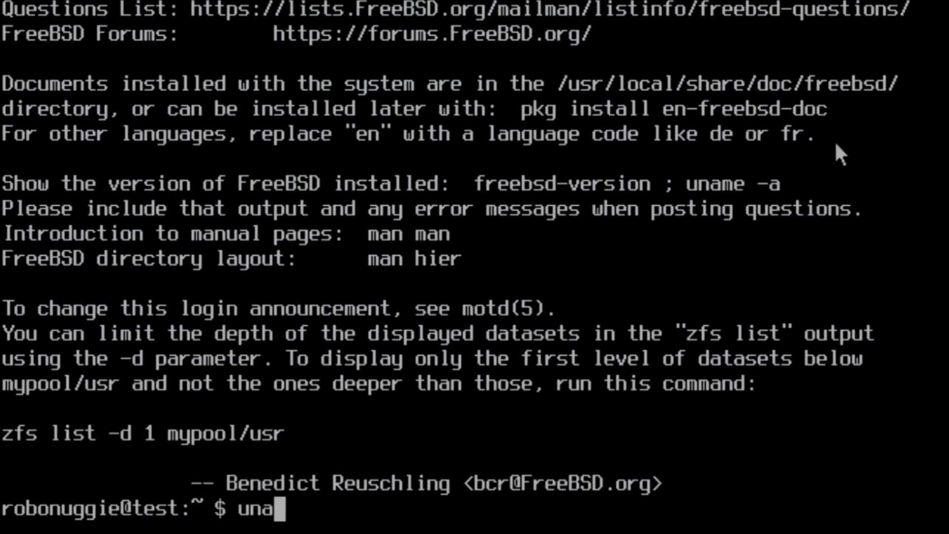
{"action": "type", "text": "me -a"}
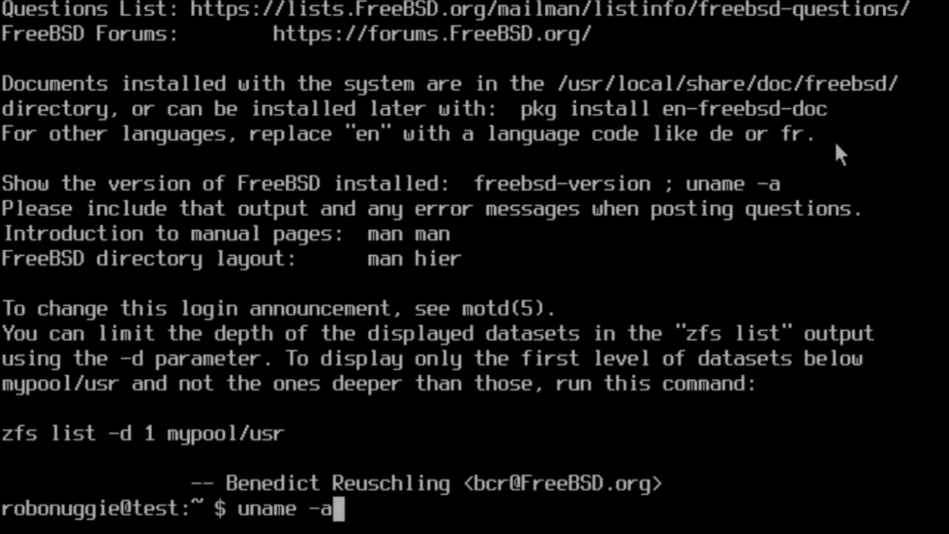
{"action": "key", "text": "Return"}
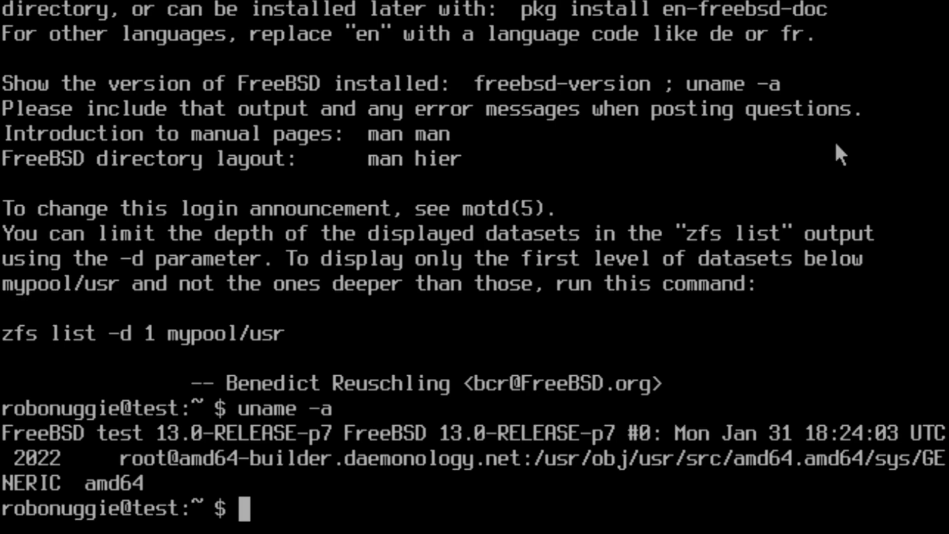
- Switch to the root account with su, entering the root password
{"action": "type", "text": "su"}
{"action": "key", "text": "Return"}
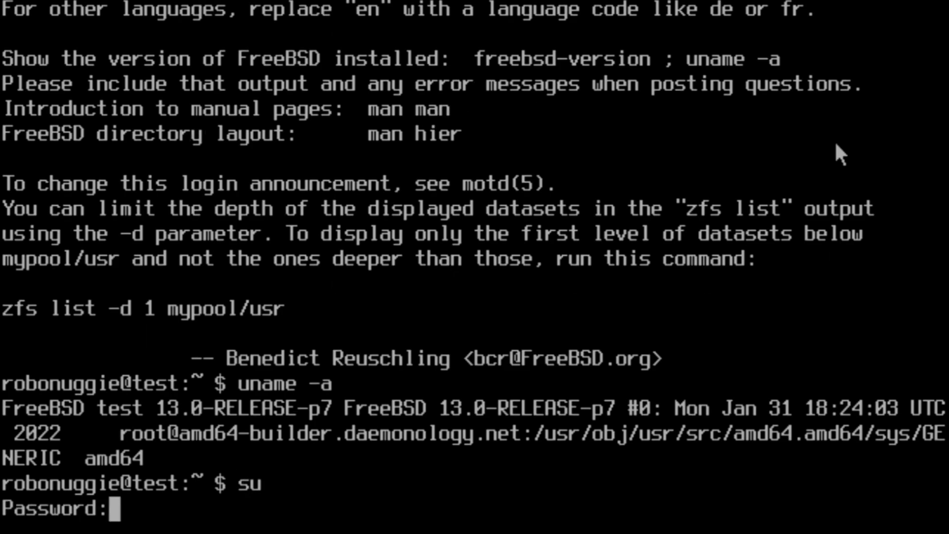
{"action": "key", "text": "Return"}
- Refresh the package catalogue with pkg update and enter a pkg search for fvwm3
{"action": "type", "text": "pkg up"}
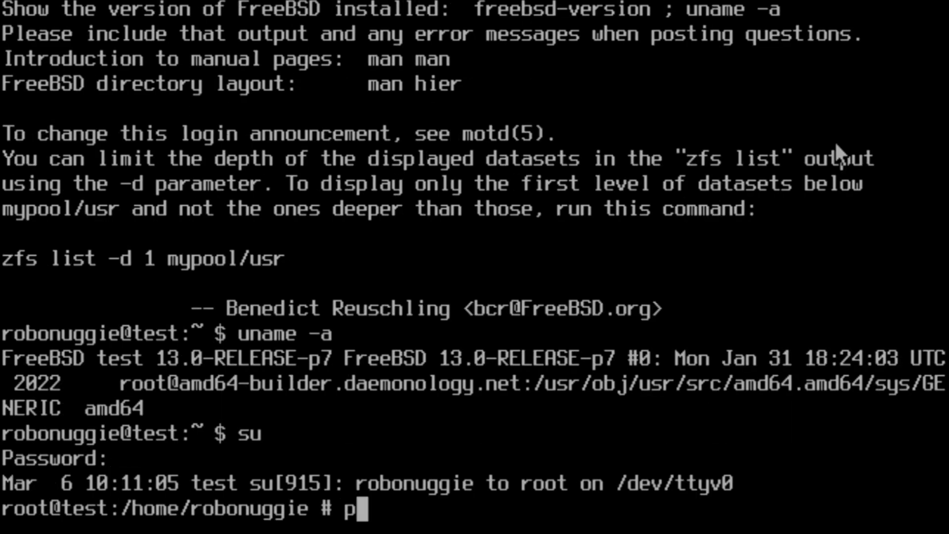
{"action": "type", "text": "date"}
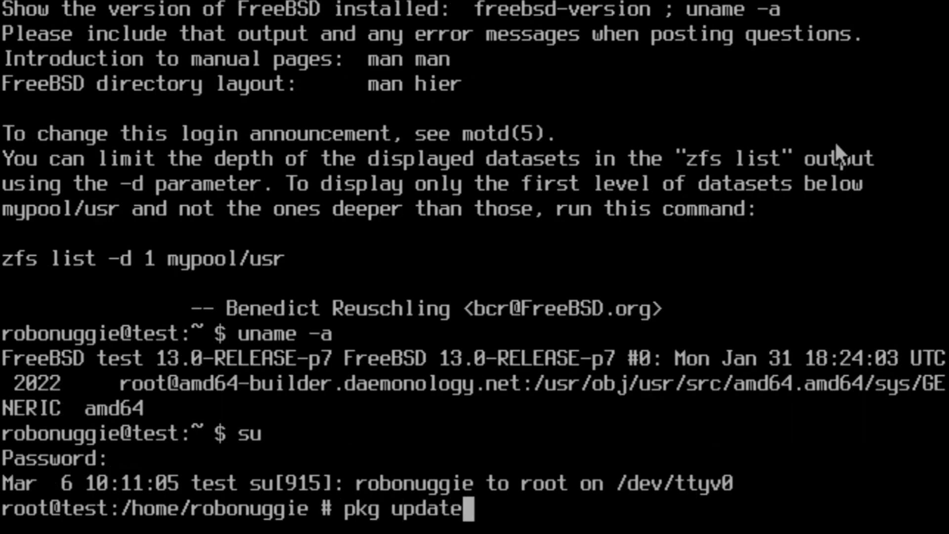
{"action": "key", "text": "Return"}
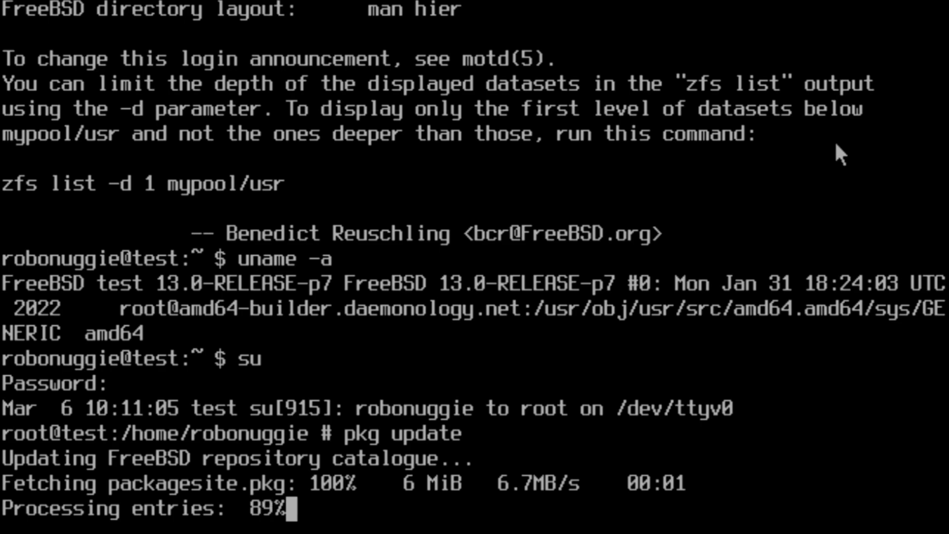
{"action": "type", "text": "pkg"}
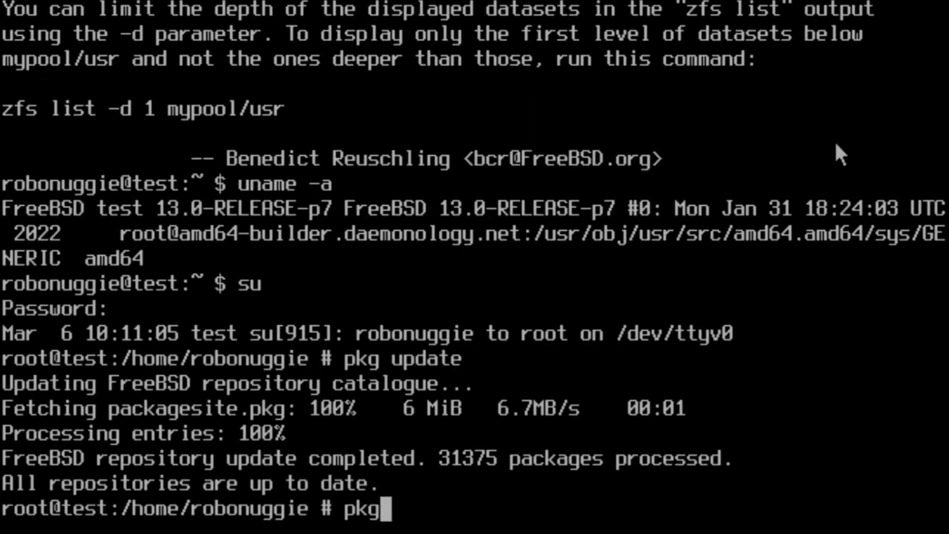
{"action": "type", "text": " search "}
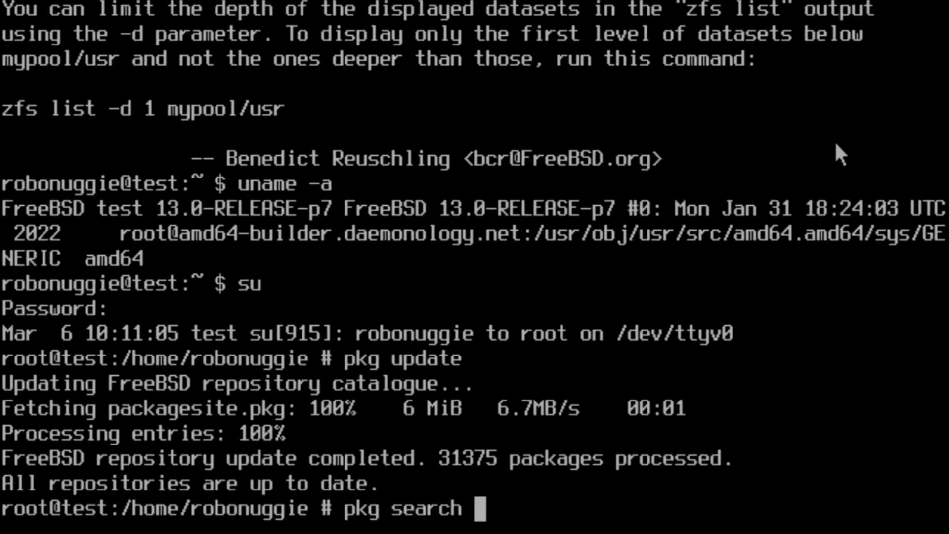
{"action": "type", "text": "fvwm"}
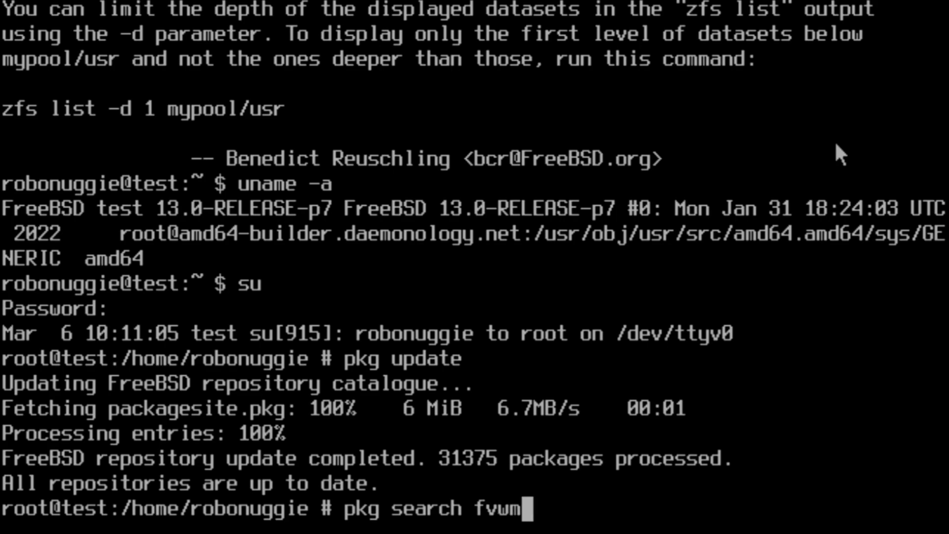
{"action": "type", "text": "3"}
- Search for fvwm3, then install xorg, fvwm3 and firefox, confirming with y
{"action": "key", "text": "Return"}
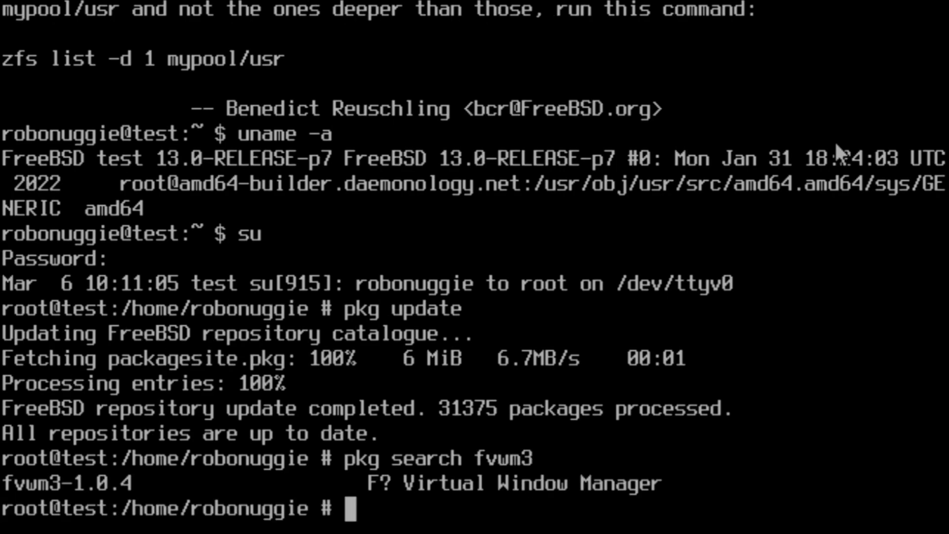
{"action": "type", "text": "pkg "}
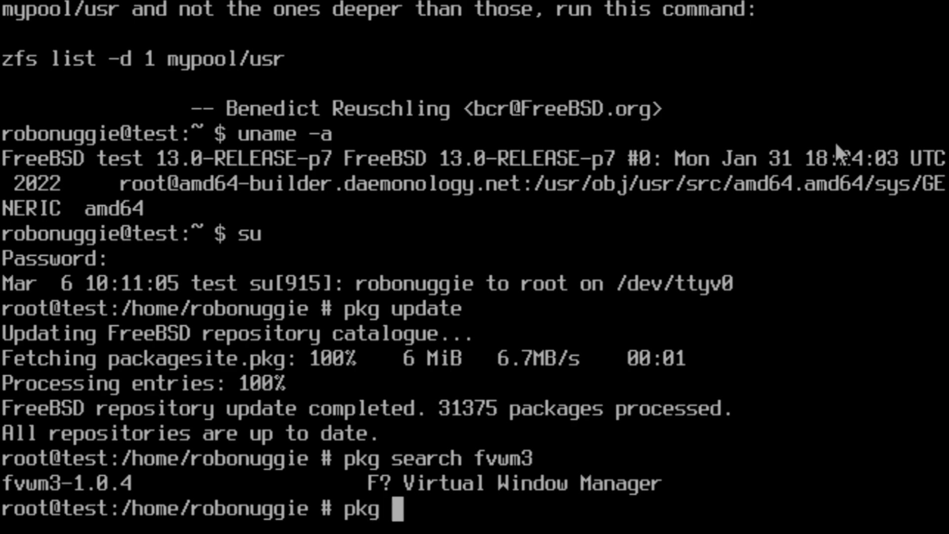
{"action": "type", "text": "insta"}
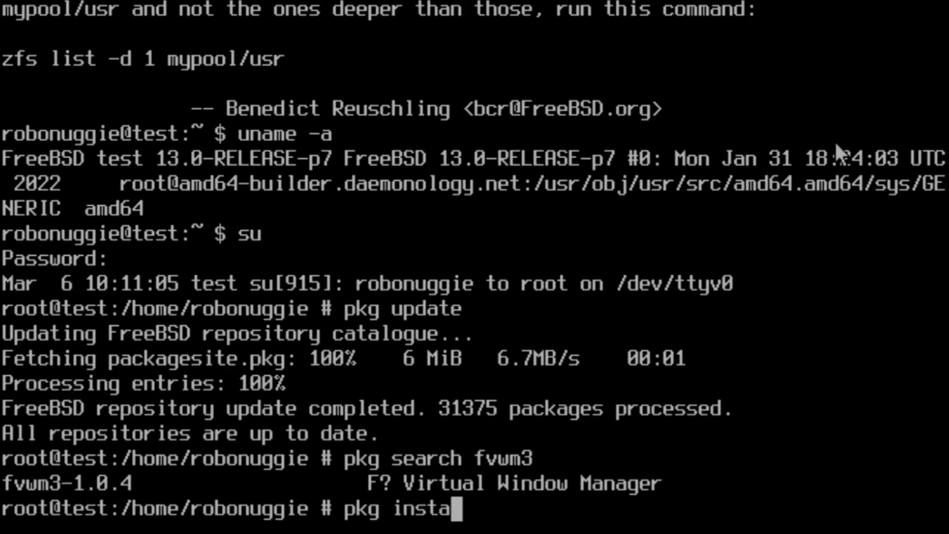
{"action": "type", "text": "ll xo"}
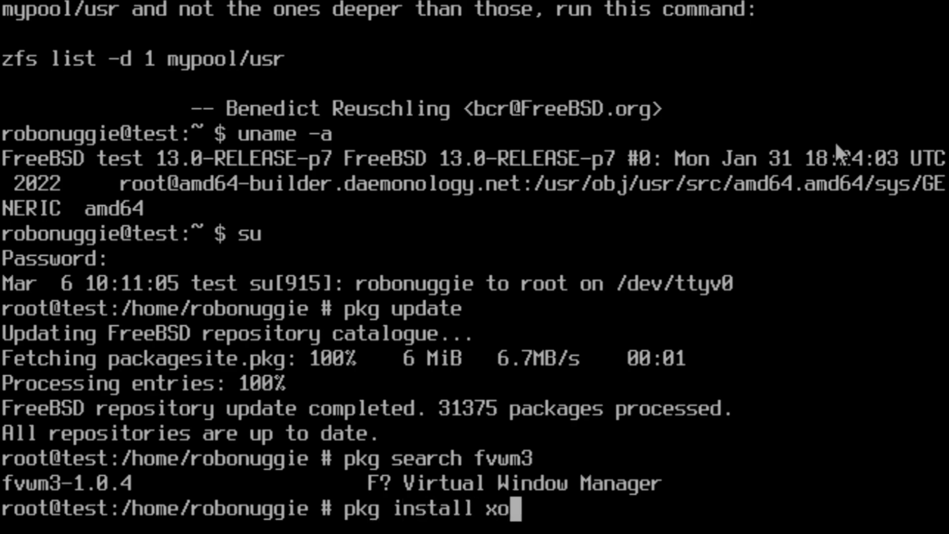
{"action": "type", "text": "rg "}
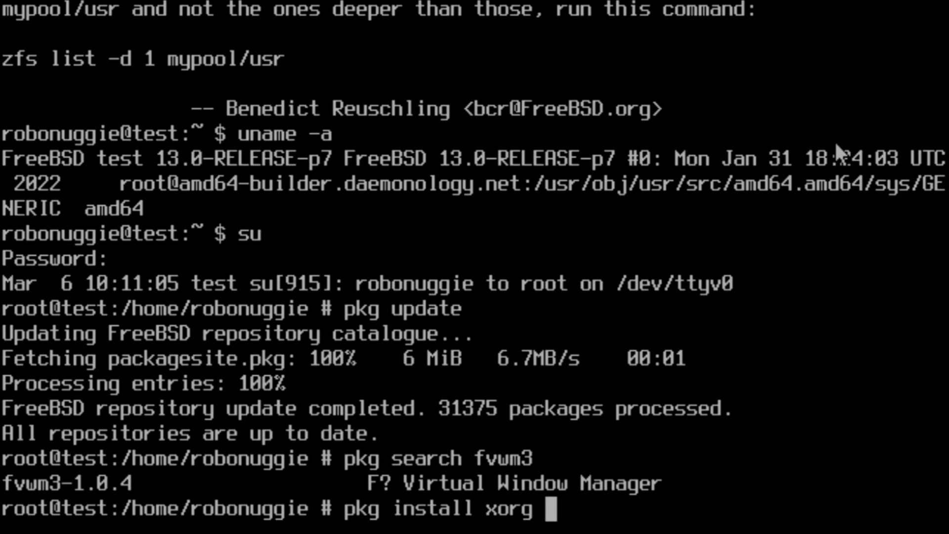
{"action": "type", "text": "fvwm"}
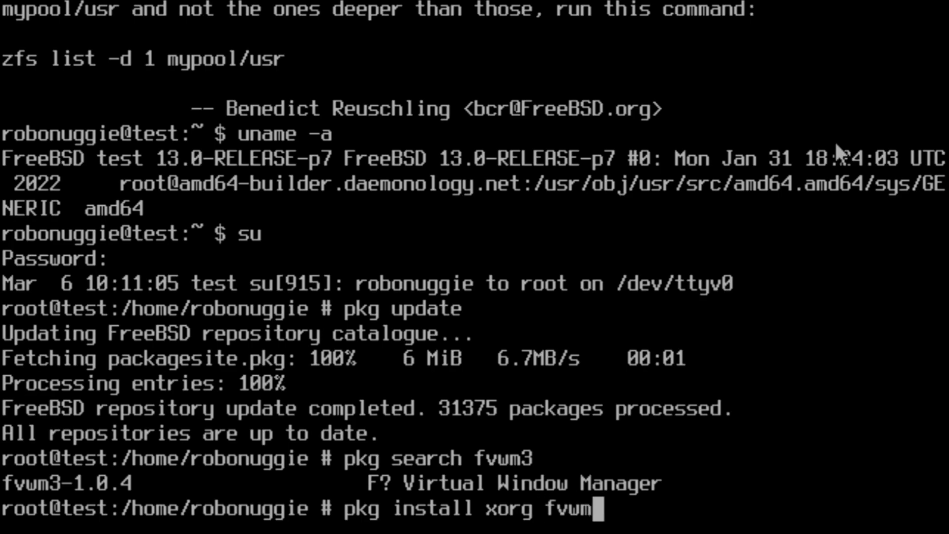
{"action": "type", "text": "3"}
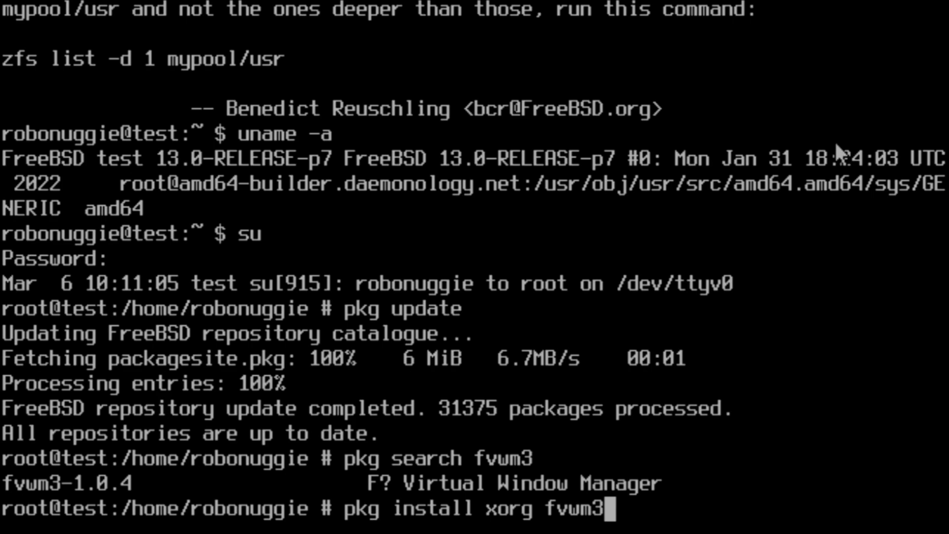
{"action": "type", "text": " f"}
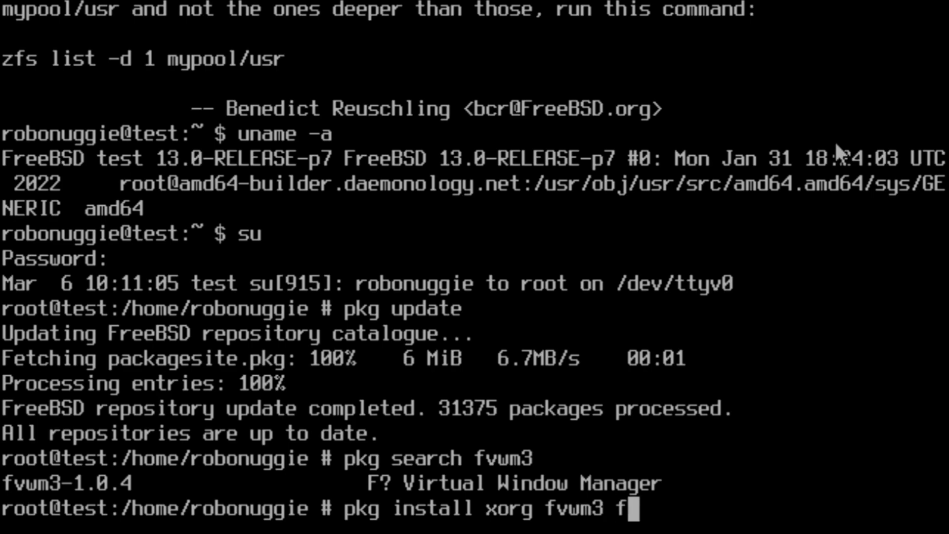
{"action": "type", "text": "irefox"}
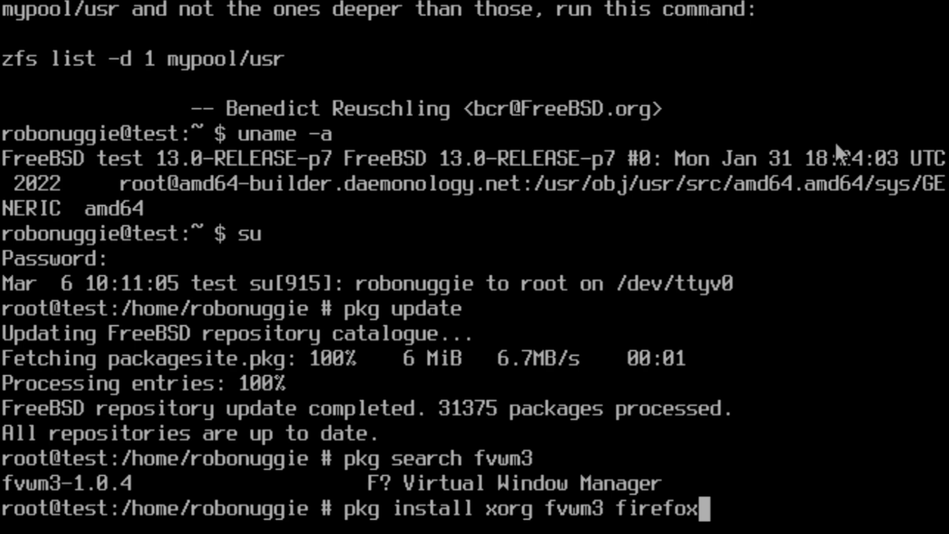
{"action": "key", "text": "Return"}
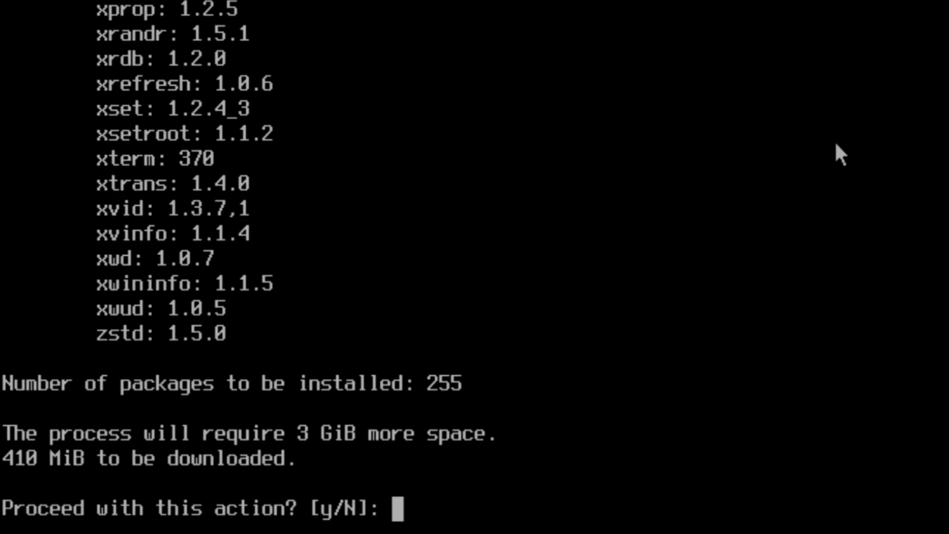
{"action": "type", "text": "y"}
{"action": "key", "text": "Return"}
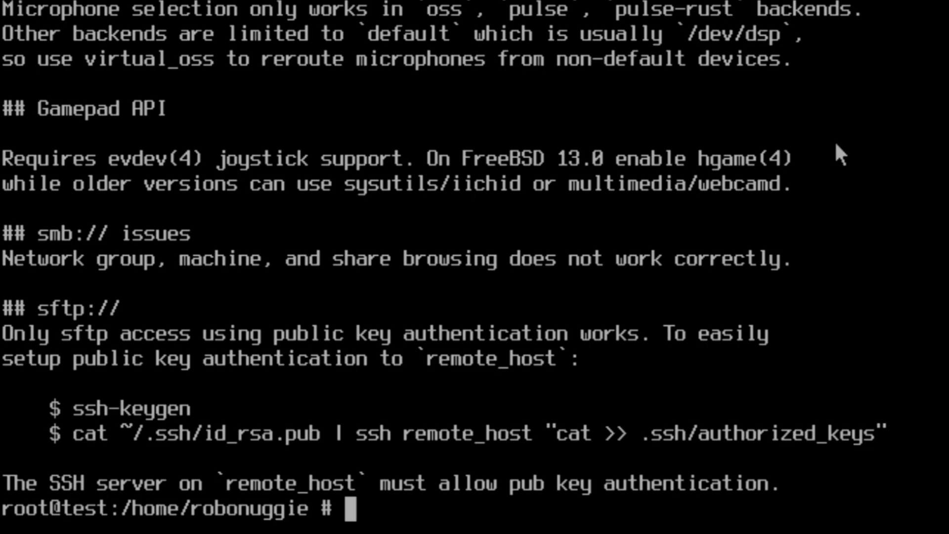
- Exit root and save a new ~/.xinitrc containing 'exec fvwm3' with the edit editor
{"action": "type", "text": "e"}
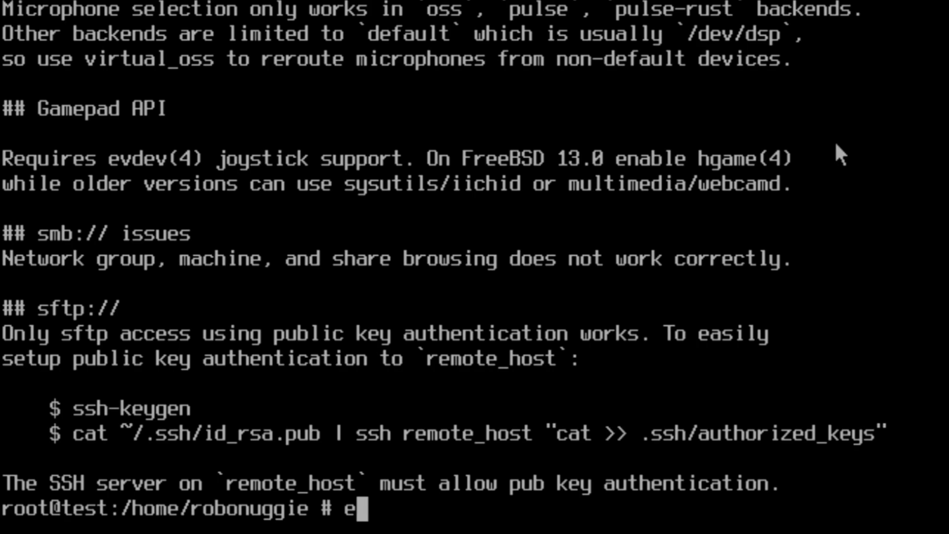
{"action": "type", "text": "xit"}
{"action": "key", "text": "Return"}
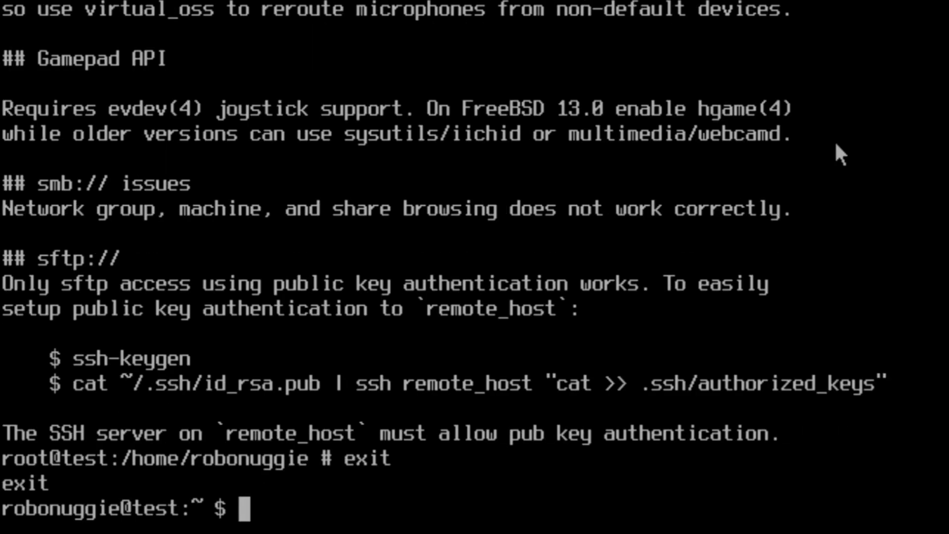
{"action": "type", "text": "ed"}
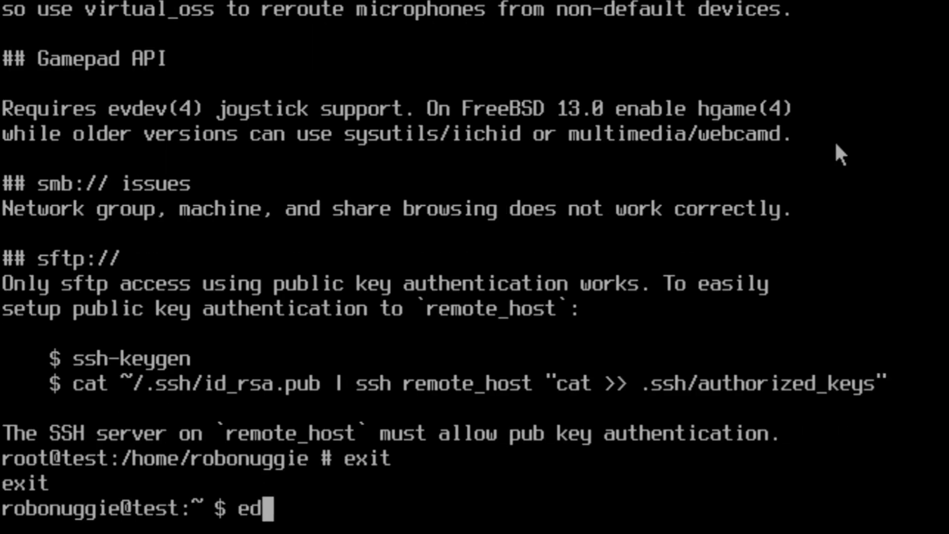
{"action": "type", "text": "it ."}
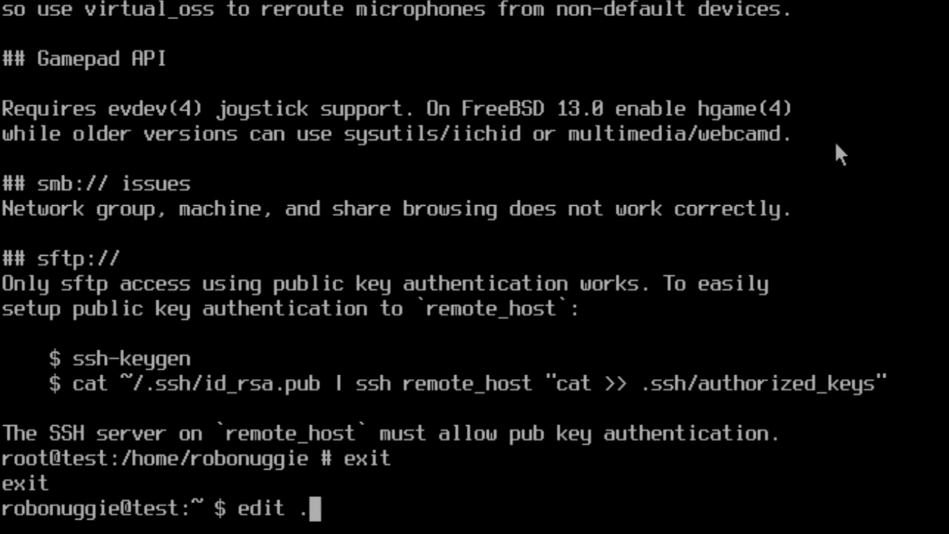
{"action": "type", "text": "xinit"}
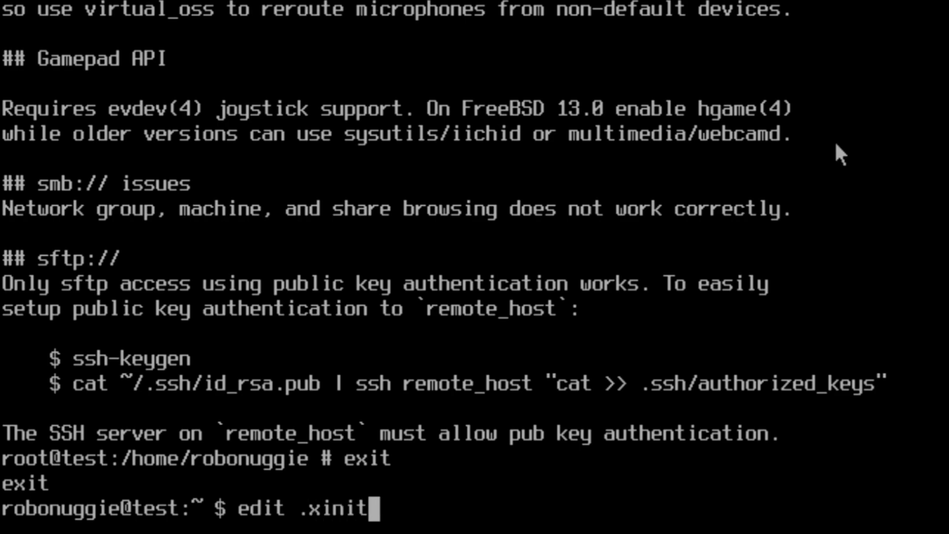
{"action": "type", "text": "rc"}
{"action": "key", "text": "Return"}
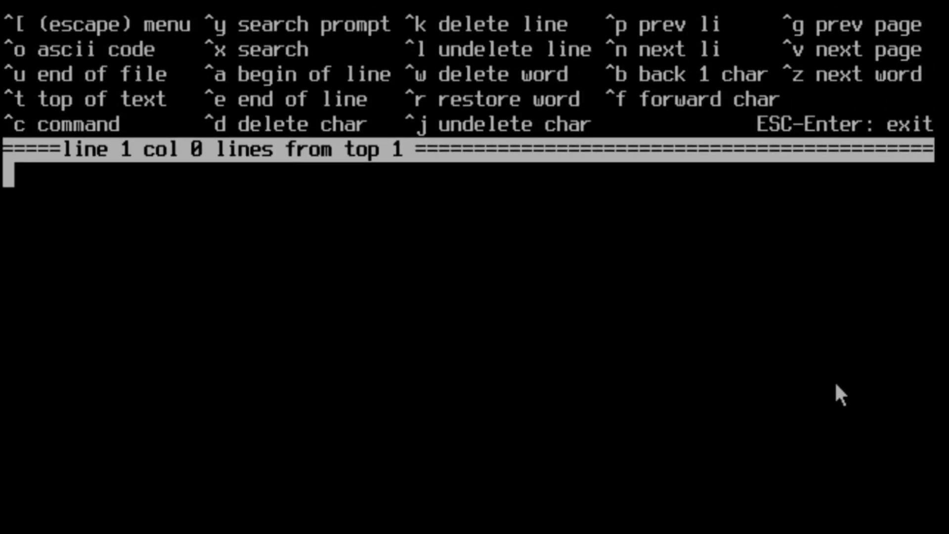
{"action": "type", "text": "exec f"}
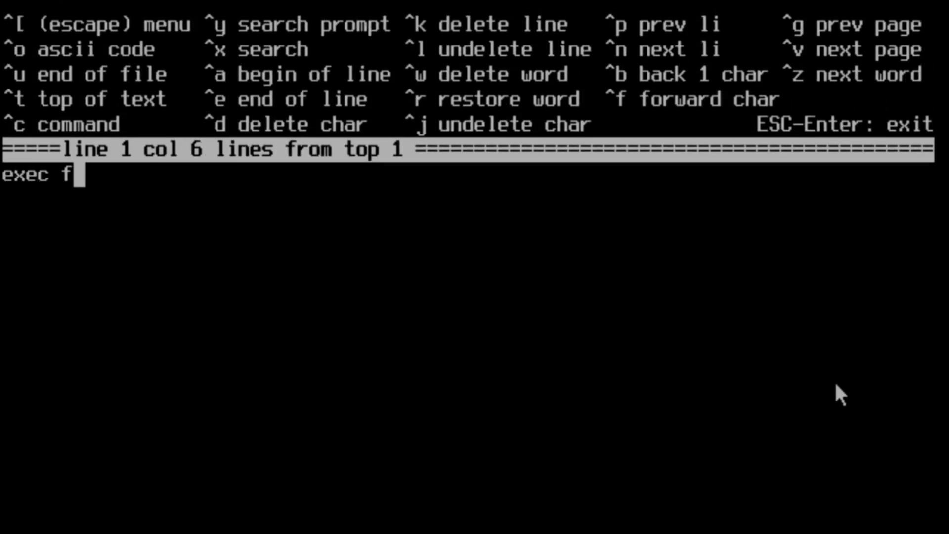
{"action": "type", "text": "vwm"}
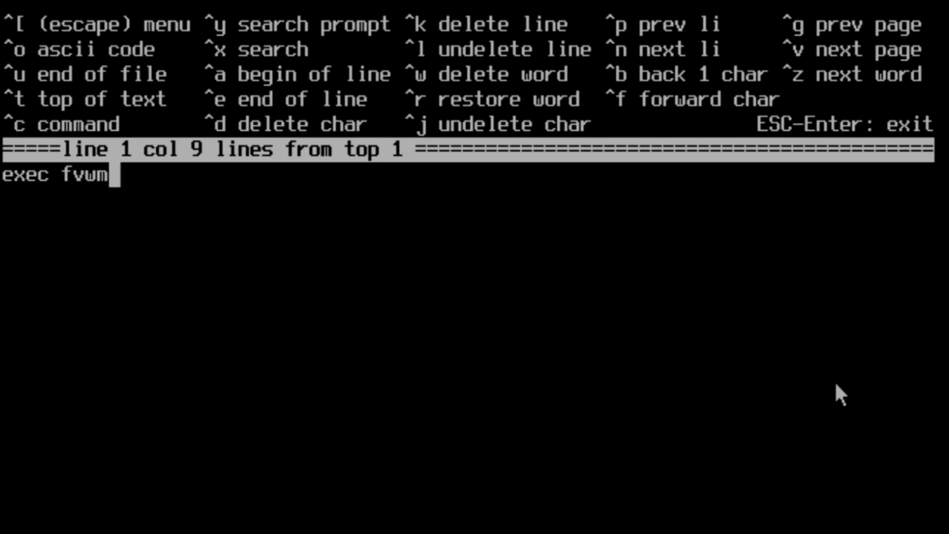
{"action": "type", "text": "3"}
{"action": "key", "text": "Escape"}
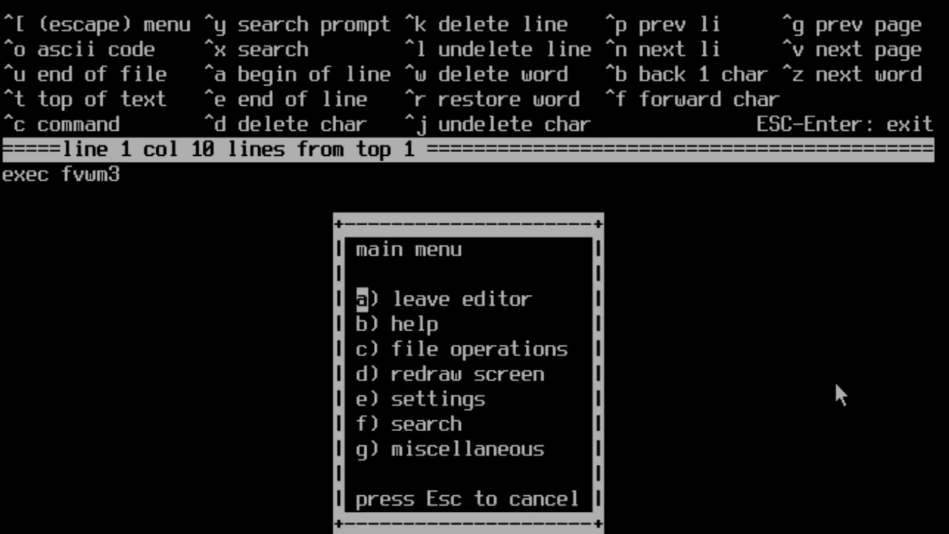
{"action": "key", "text": "a"}
{"action": "key", "text": "a"}
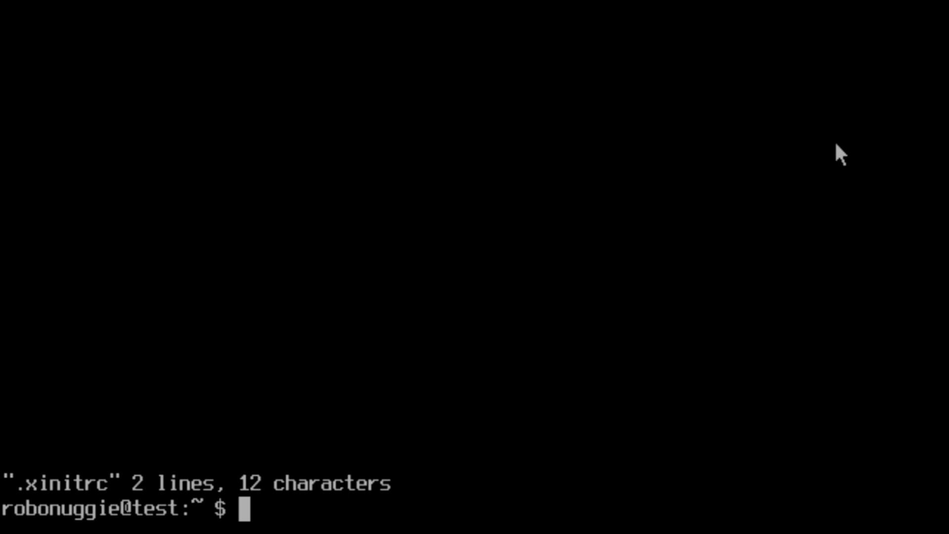
- Start the FVWM3 session with startx and show the root menu's Programs list
{"action": "type", "text": "startx"}
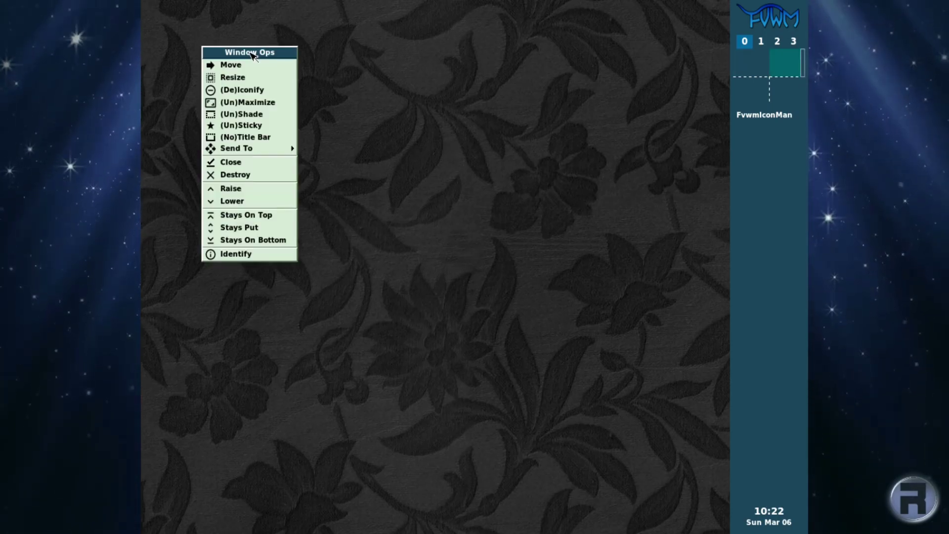
{"action": "left_click", "coordinate": [257, 33]}
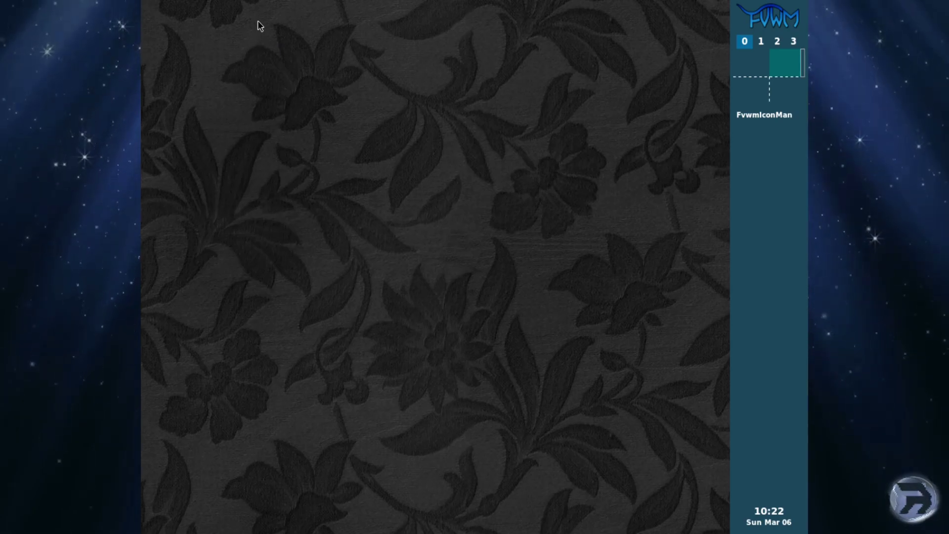
{"action": "left_click", "coordinate": [226, 66]}
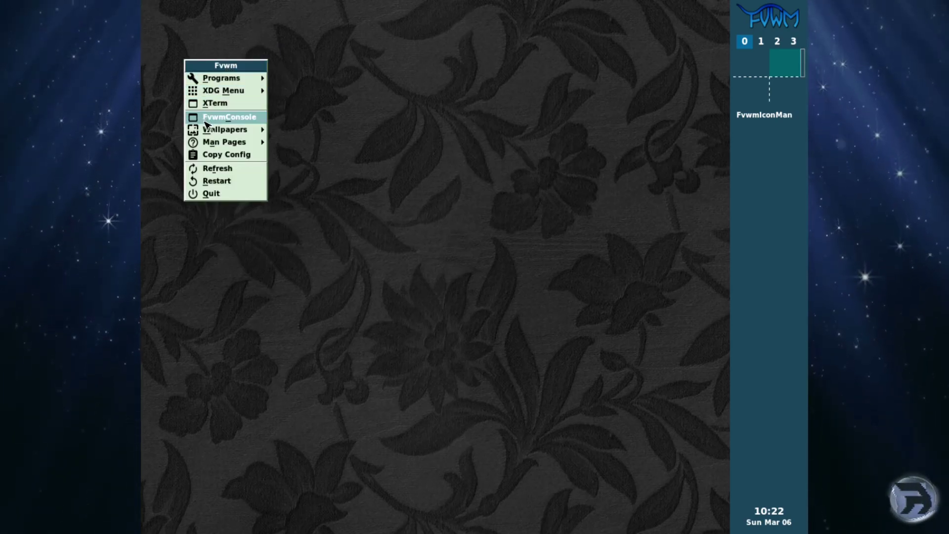
{"action": "mouse_move", "coordinate": [208, 129]}
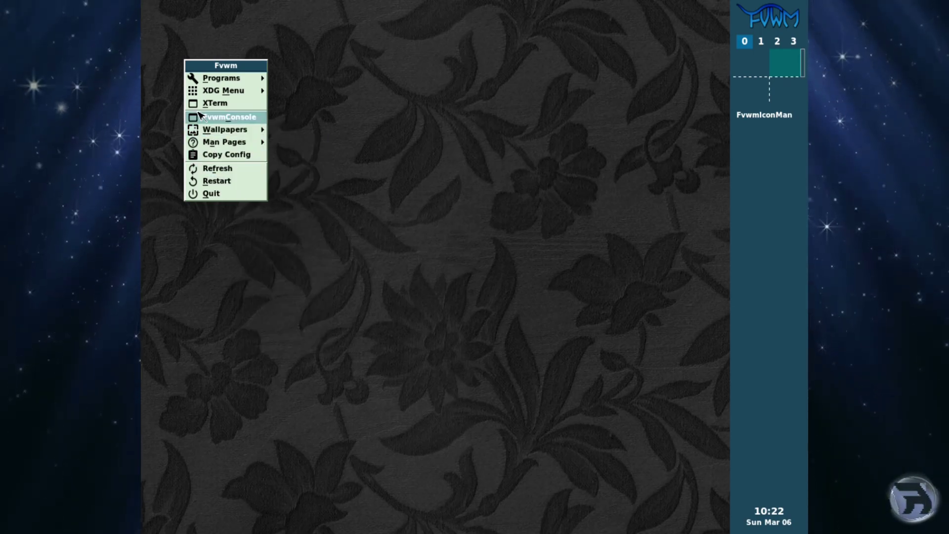
- Launch Firefox, close the privacy notice, search Google for fvwm3 and accept cookie consent
{"action": "mouse_move", "coordinate": [212, 78]}
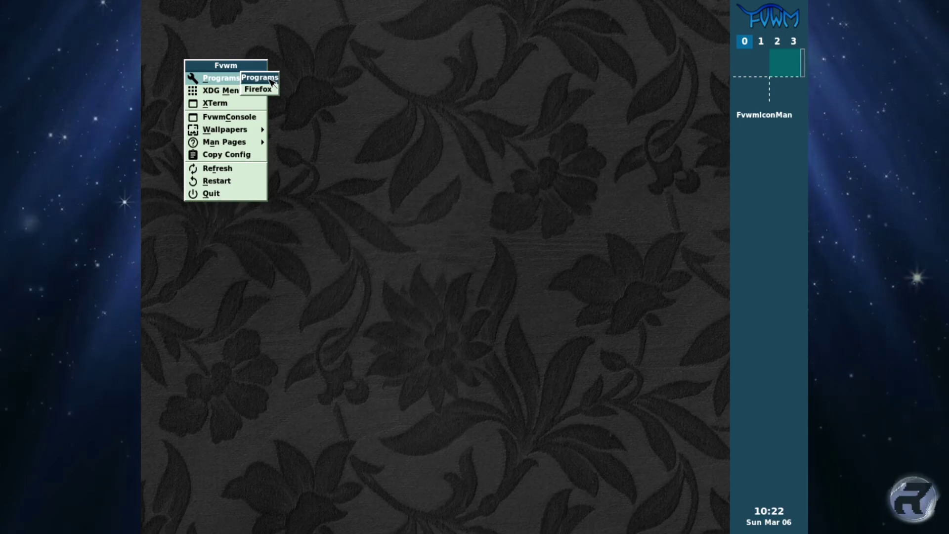
{"action": "left_click", "coordinate": [265, 89]}
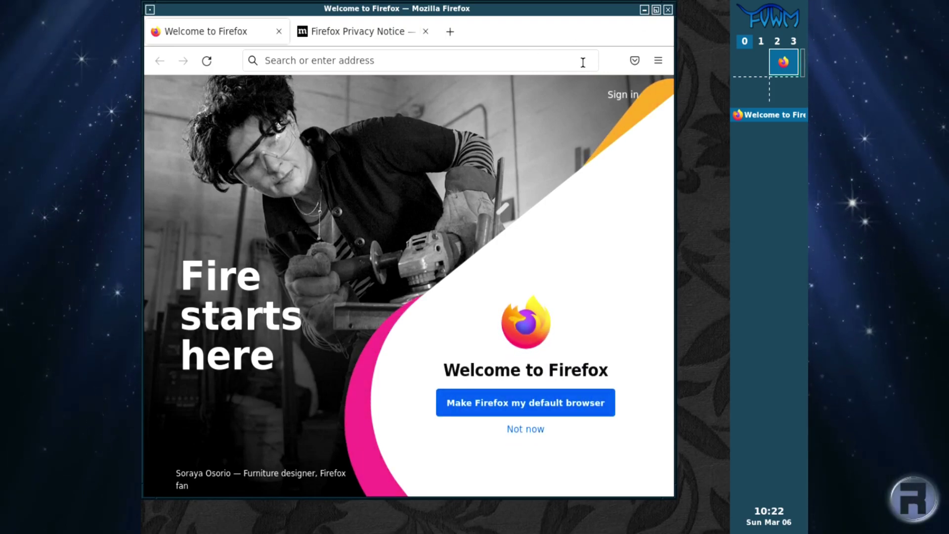
{"action": "left_click", "coordinate": [425, 31]}
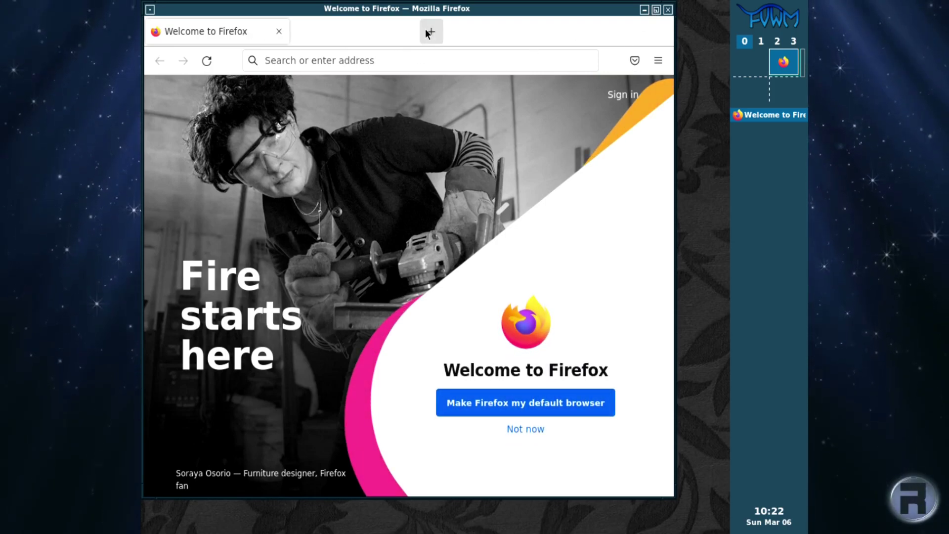
{"action": "left_click", "coordinate": [296, 61]}
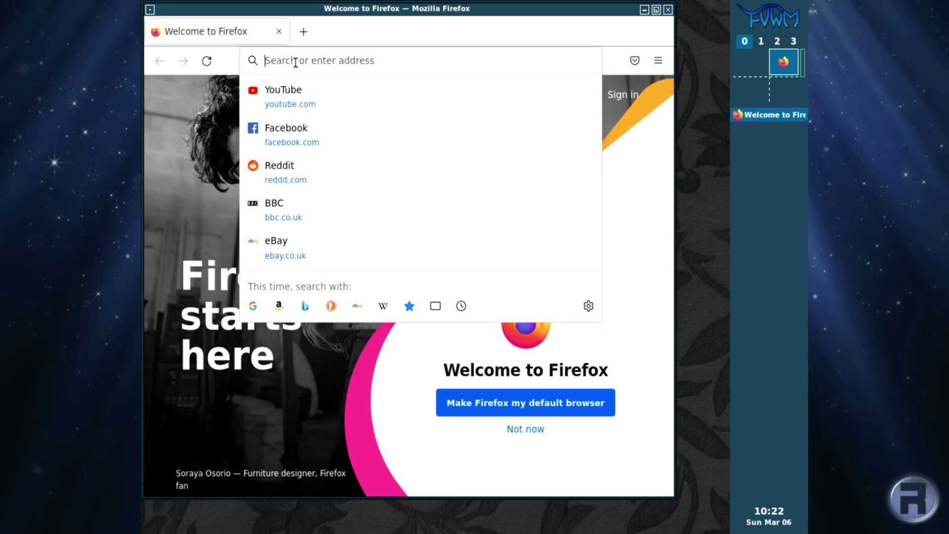
{"action": "type", "text": "fvwm3"}
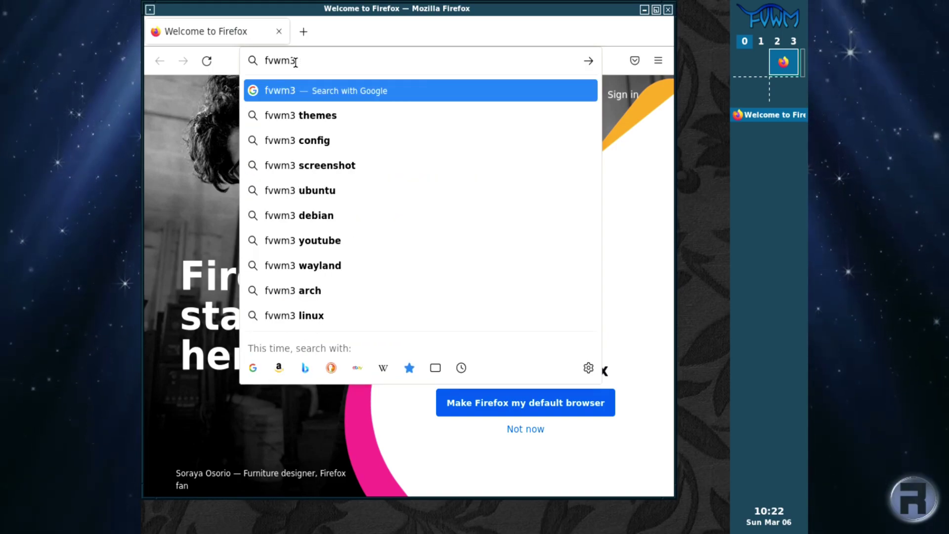
{"action": "key", "text": "Return"}
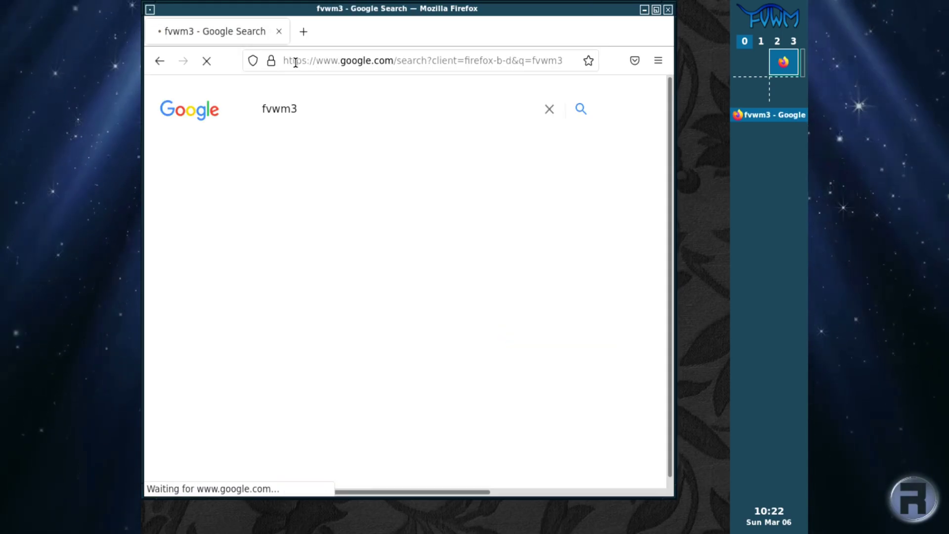
{"action": "scroll", "coordinate": [393, 247], "scroll_direction": "down", "scroll_amount": 3}
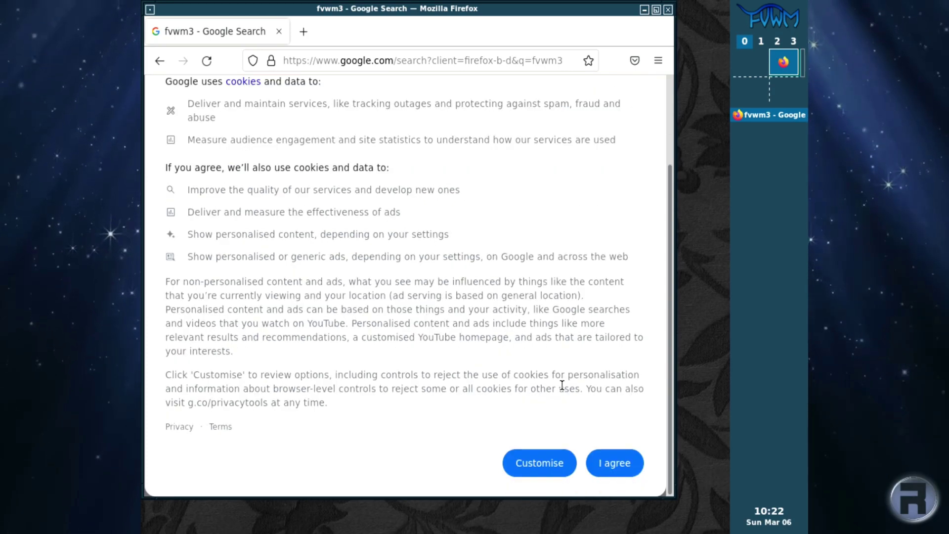
{"action": "left_click", "coordinate": [616, 464]}
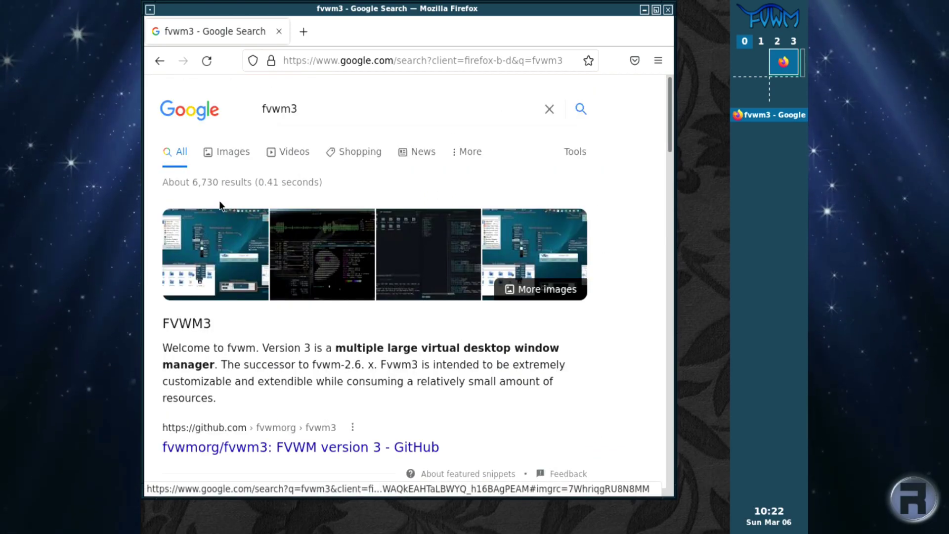
- Open and read the fvwmorg/fvwm3 GitHub page, then close Firefox
{"action": "scroll", "coordinate": [203, 340], "scroll_direction": "down", "scroll_amount": 5}
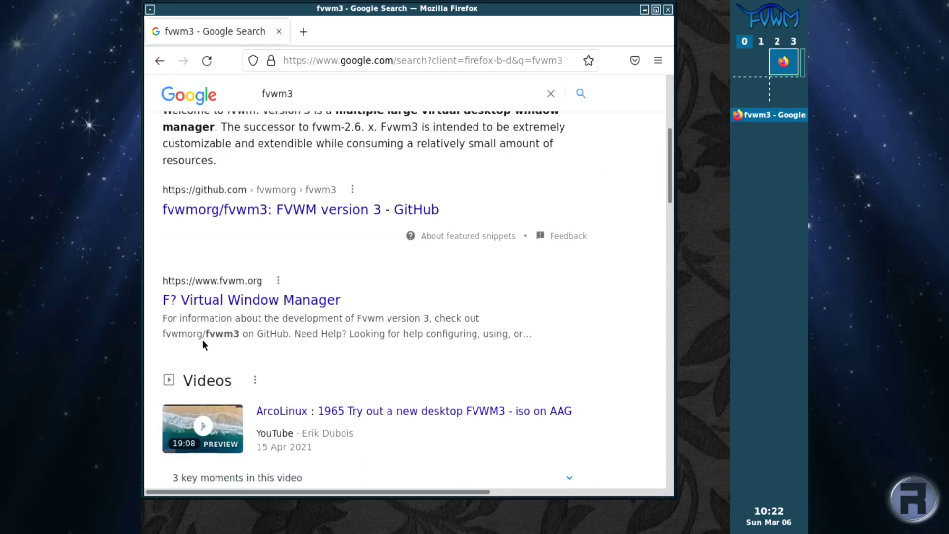
{"action": "left_click", "coordinate": [226, 208]}
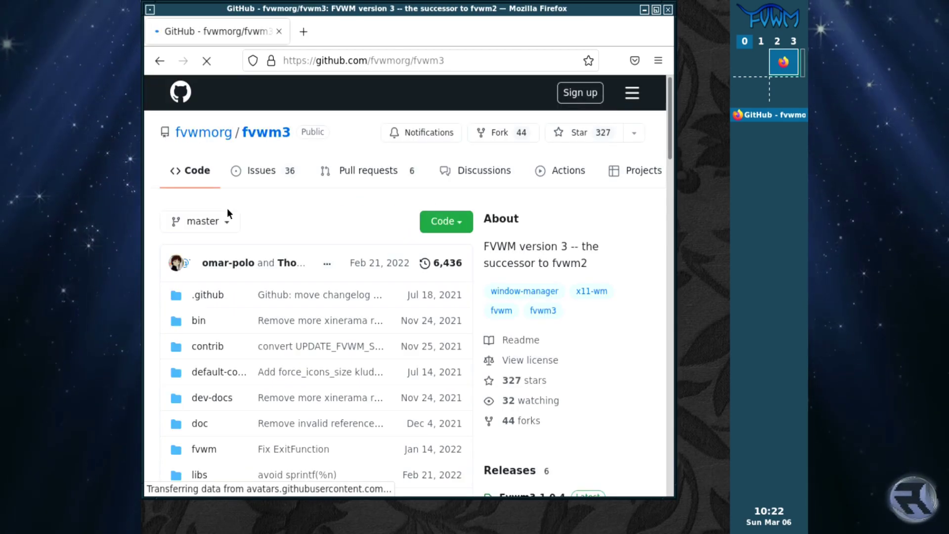
{"action": "scroll", "coordinate": [423, 359], "scroll_direction": "down", "scroll_amount": 10}
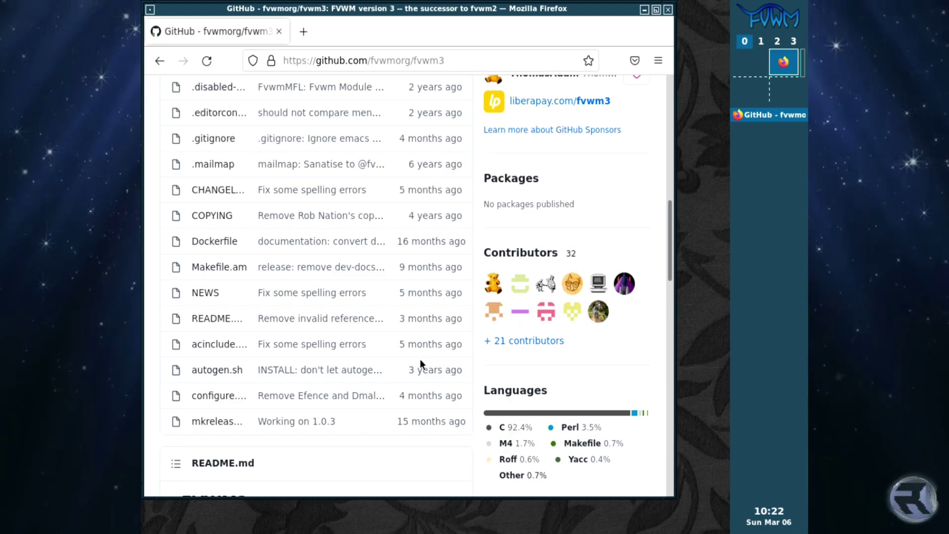
{"action": "scroll", "coordinate": [420, 363], "scroll_direction": "down", "scroll_amount": 15}
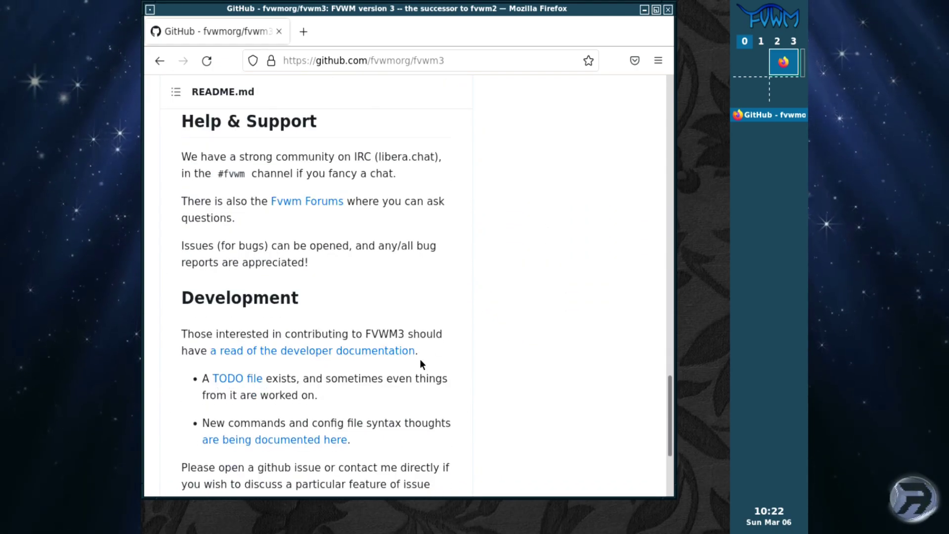
{"action": "scroll", "coordinate": [419, 365], "scroll_direction": "up", "scroll_amount": 3}
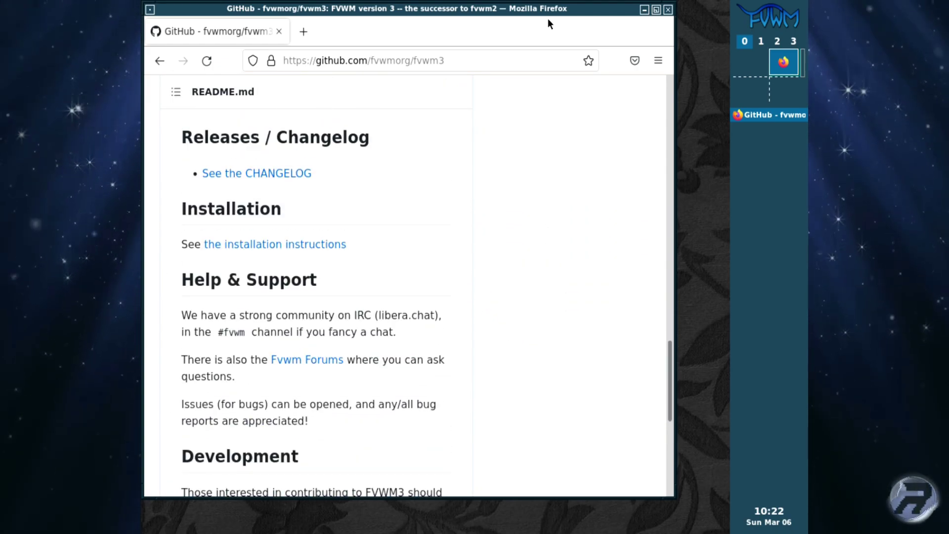
{"action": "left_click", "coordinate": [668, 14]}
{"action": "left_click", "coordinate": [547, 85]}
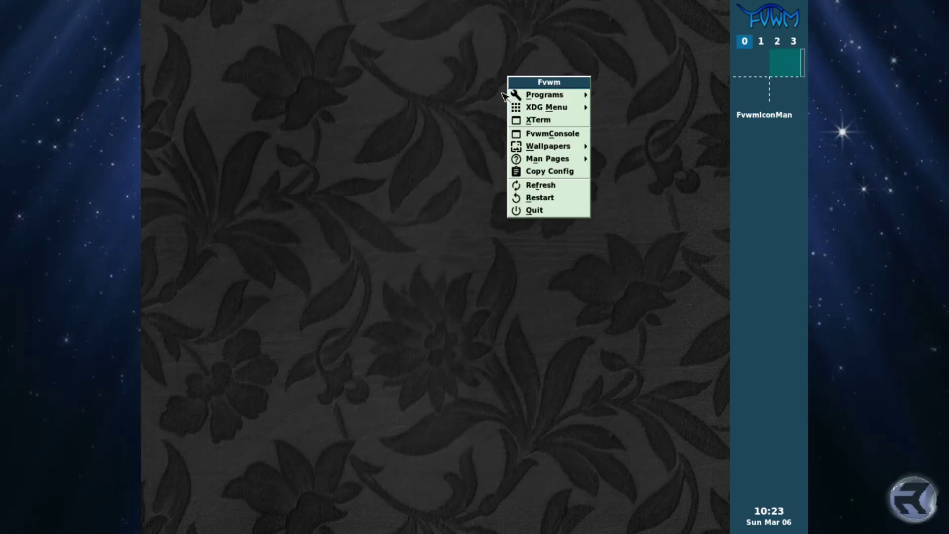
- Dismiss the root menu, then open and close the Window Ops menu, leaving a bare desktop
{"action": "left_click", "coordinate": [437, 145]}
{"action": "middle_click", "coordinate": [383, 80]}
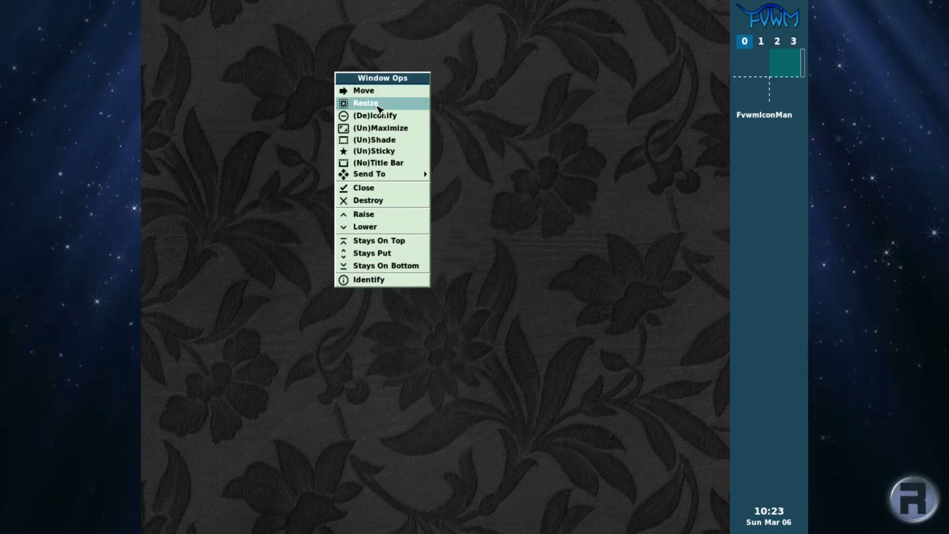
{"action": "left_click", "coordinate": [362, 53]}
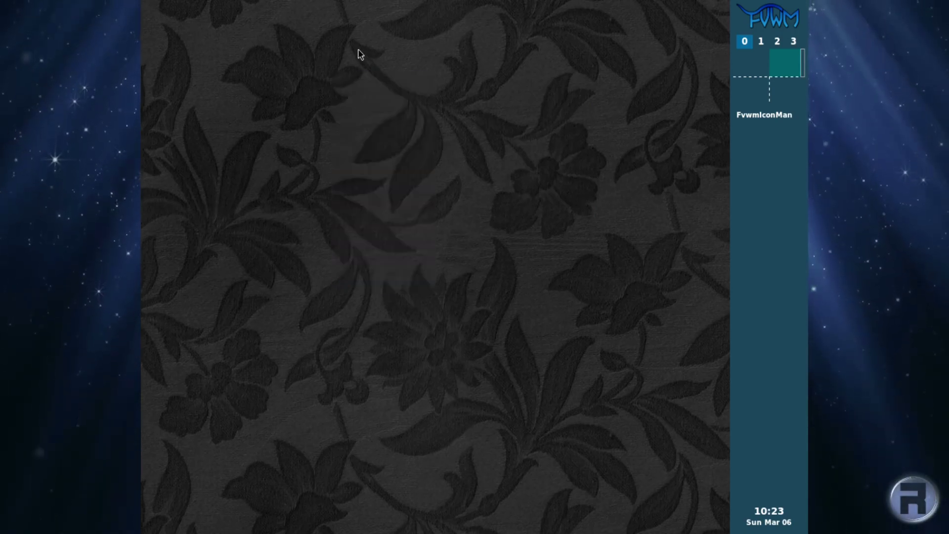